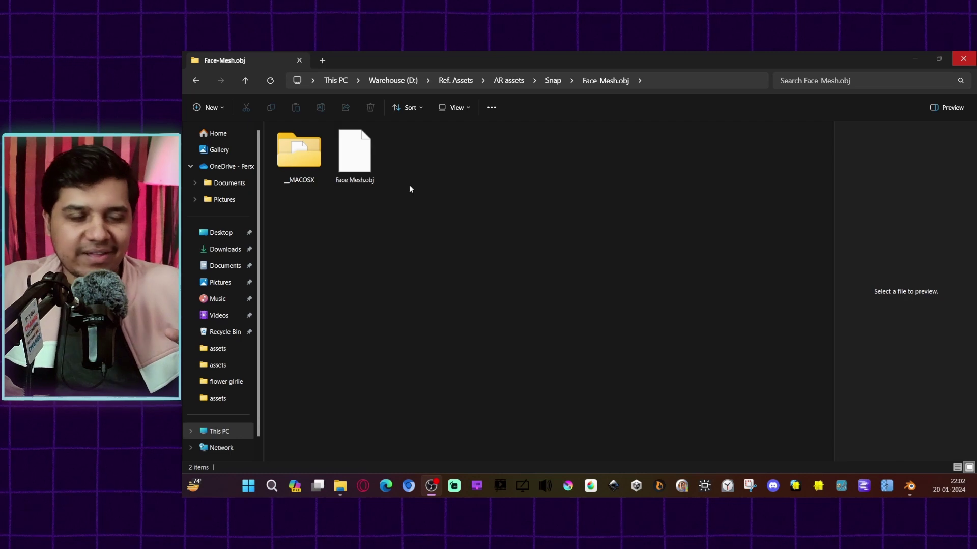
# - Switch from the extracted Face-Mesh.obj folder to Blender's default cube scene
pyautogui.click(910, 486)
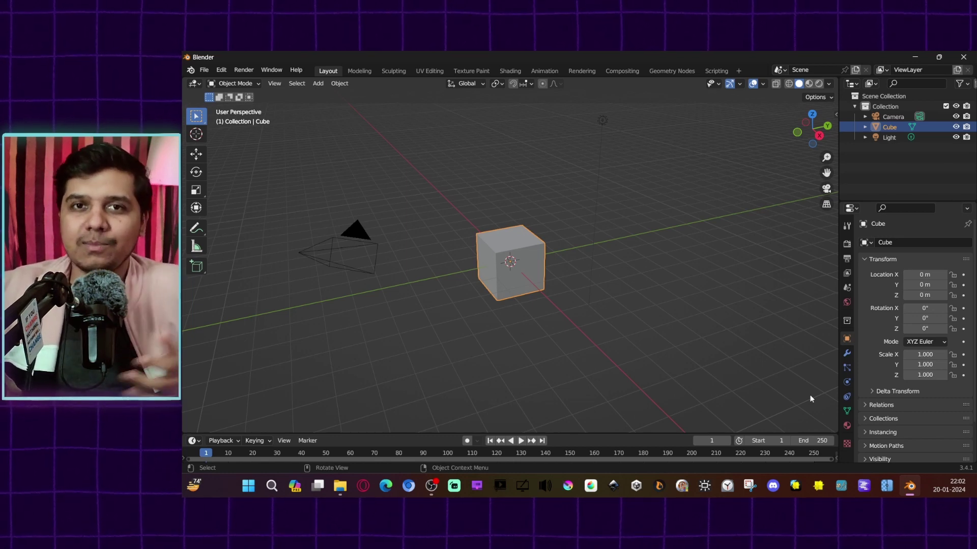
# - Delete the default cube and import the Face Mesh OBJ into Blender
pyautogui.press('x')
pyautogui.click(527, 275)
pyautogui.click(205, 70)
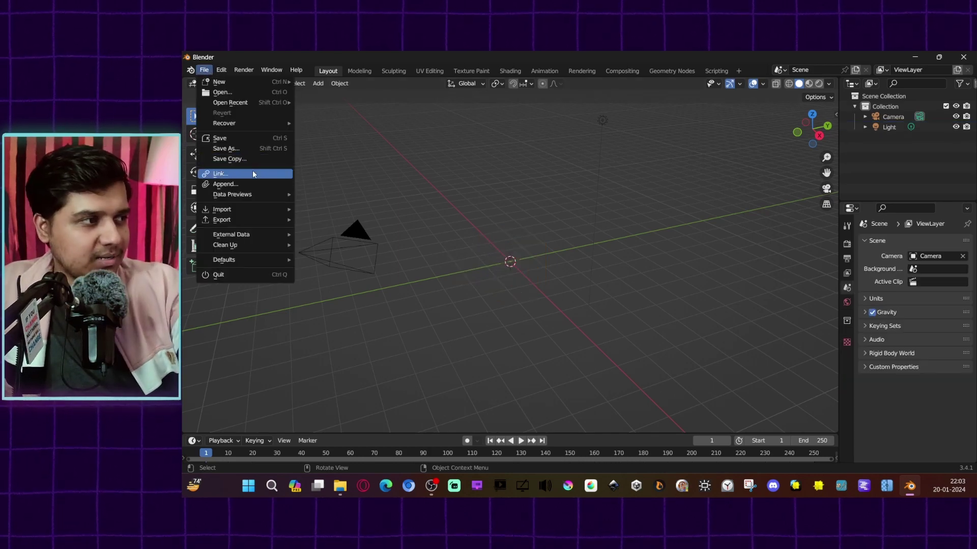
pyautogui.moveTo(263, 206)
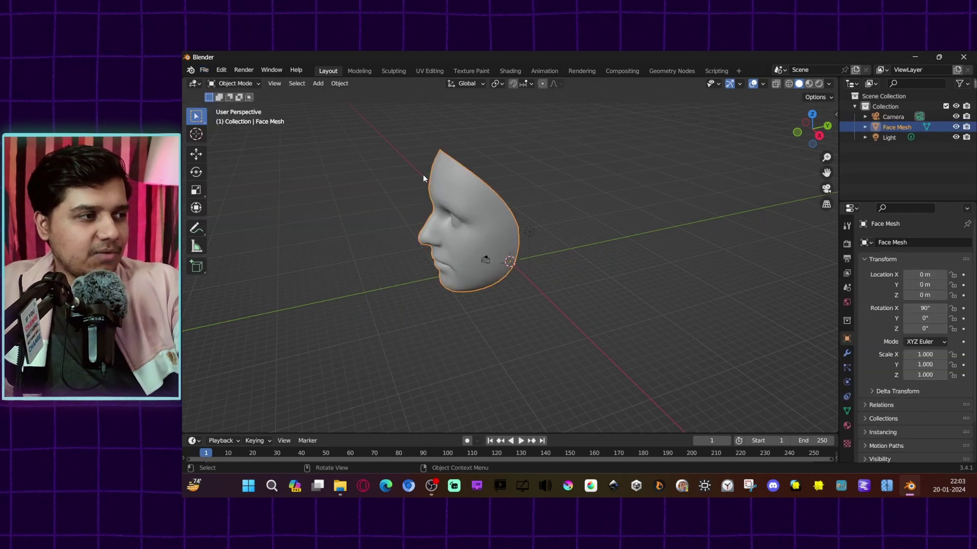
# - Frame the whole face in front view and switch to the Sculpting workspace
pyautogui.press('KP_1')
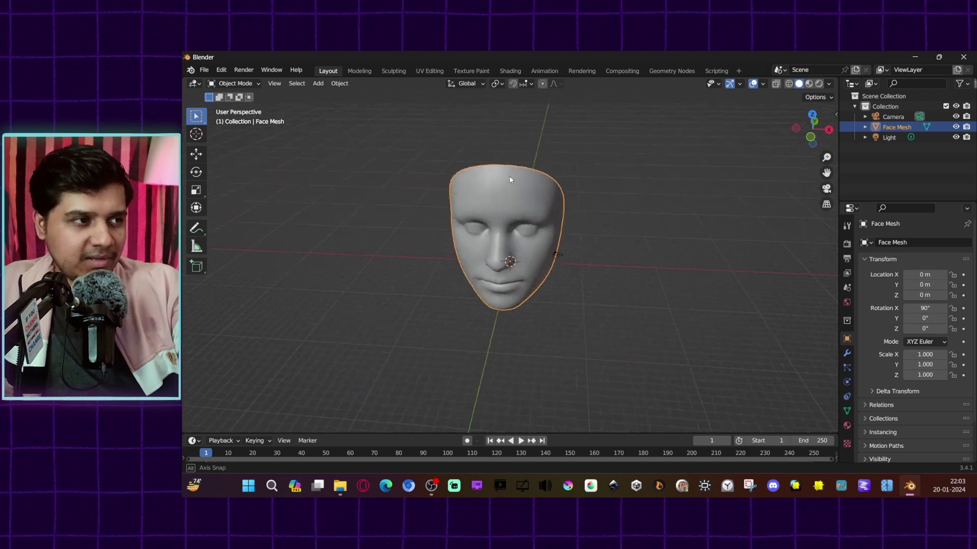
pyautogui.scroll(5, 559, 188)
pyautogui.keyDown('shift'); pyautogui.moveTo(611, 197); pyautogui.dragTo(590, 322, button='middle'); pyautogui.keyUp('shift')
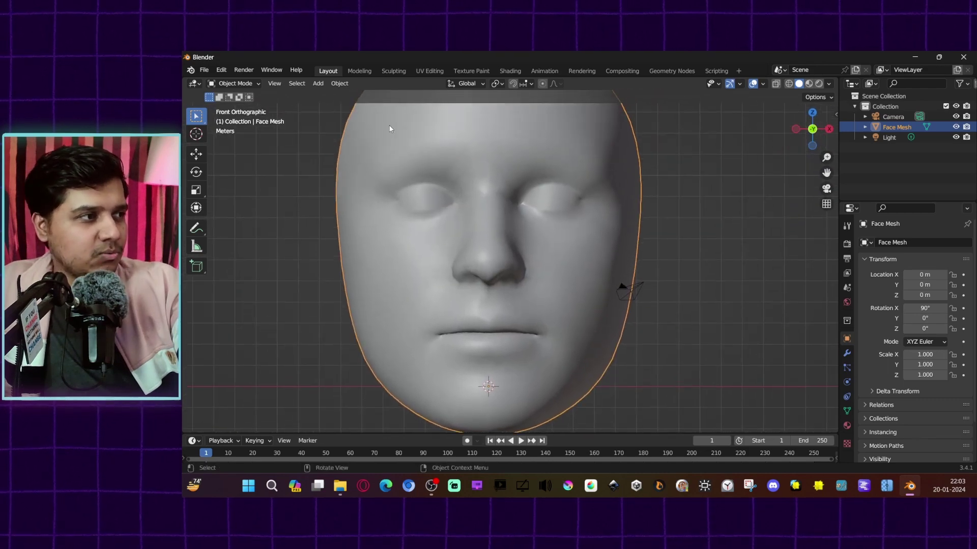
pyautogui.click(391, 70)
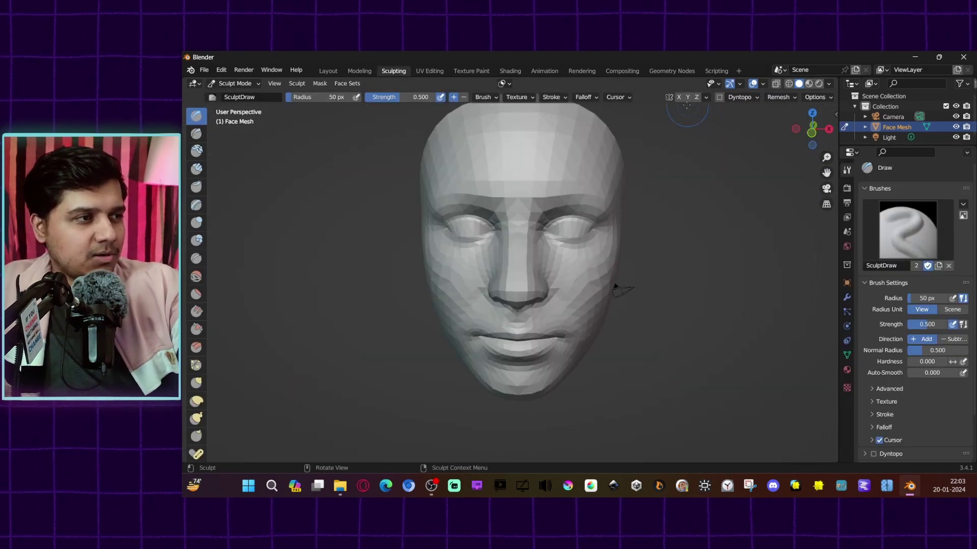
# - Mirror strokes across Y, inflate around the upper lip, and set brush strength to 0.628 with a resized radius
pyautogui.click(688, 98)
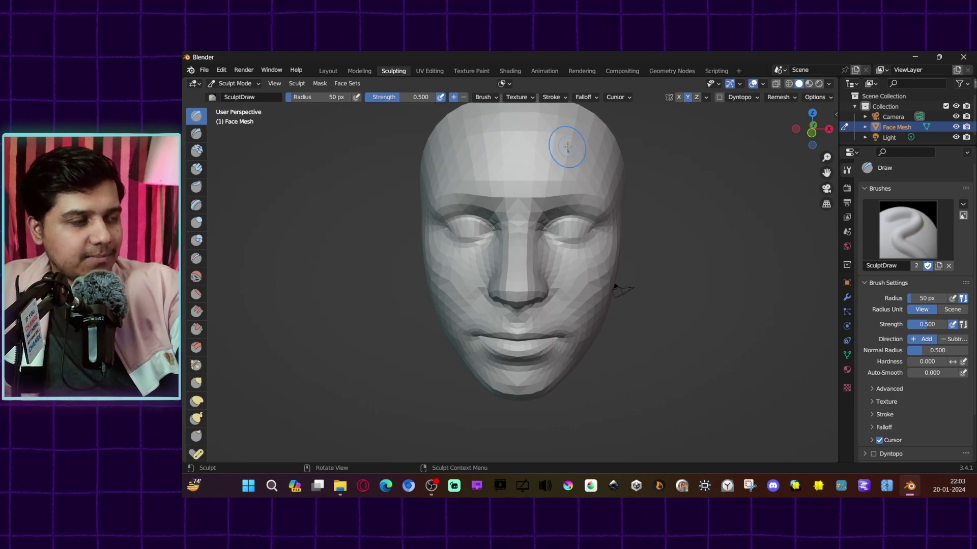
pyautogui.scroll(5, 567, 142)
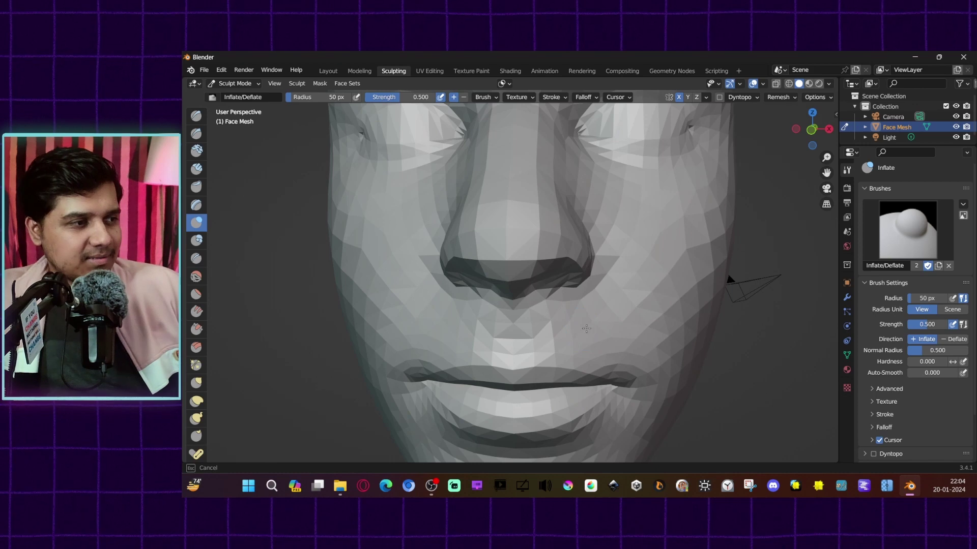
pyautogui.moveTo(561, 334); pyautogui.dragTo(569, 342)
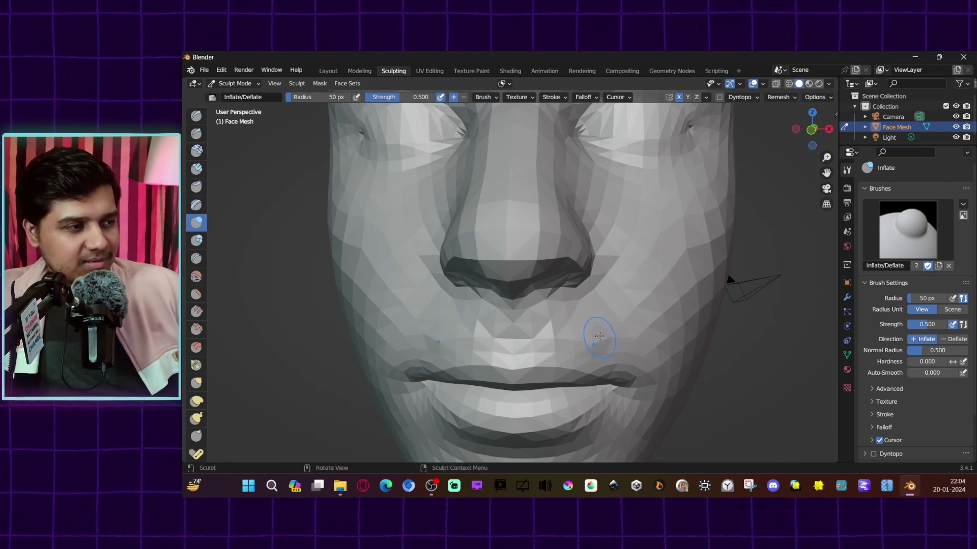
pyautogui.moveTo(339, 100); pyautogui.dragTo(417, 100)
pyautogui.moveTo(335, 96); pyautogui.dragTo(331, 97)
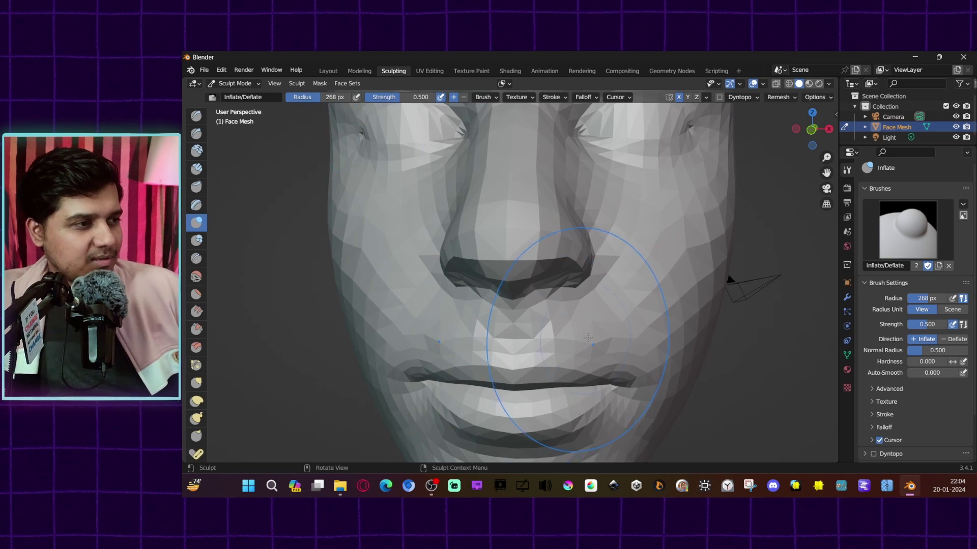
pyautogui.moveTo(405, 102); pyautogui.dragTo(414, 101)
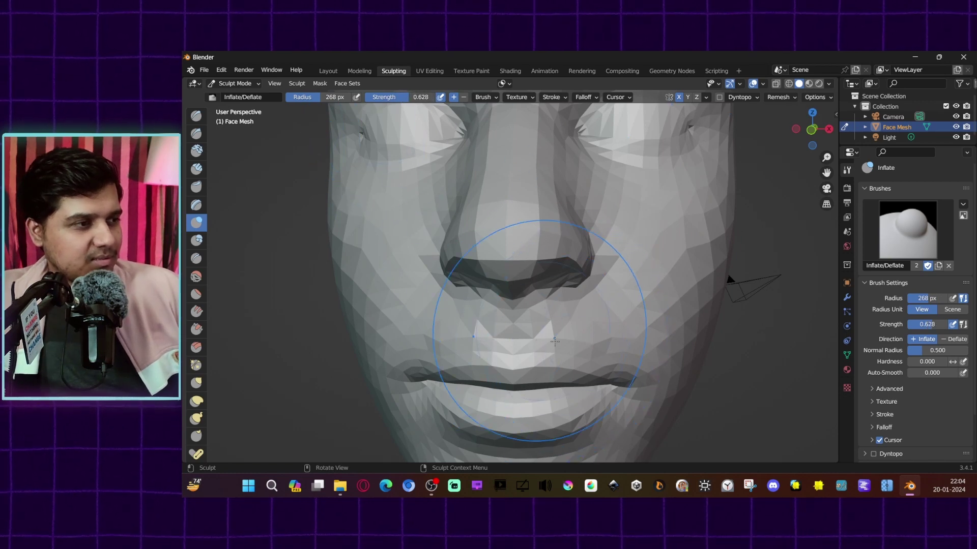
pyautogui.moveTo(335, 97); pyautogui.dragTo(299, 97)
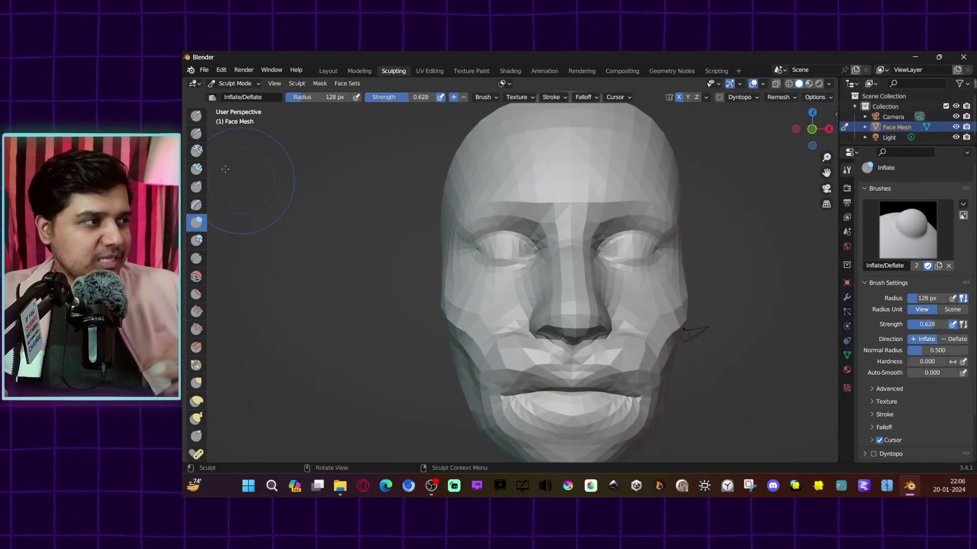
# - Export the face mesh as an FBX file named 'face mesh' with Path Mode set to Auto
pyautogui.click(204, 70)
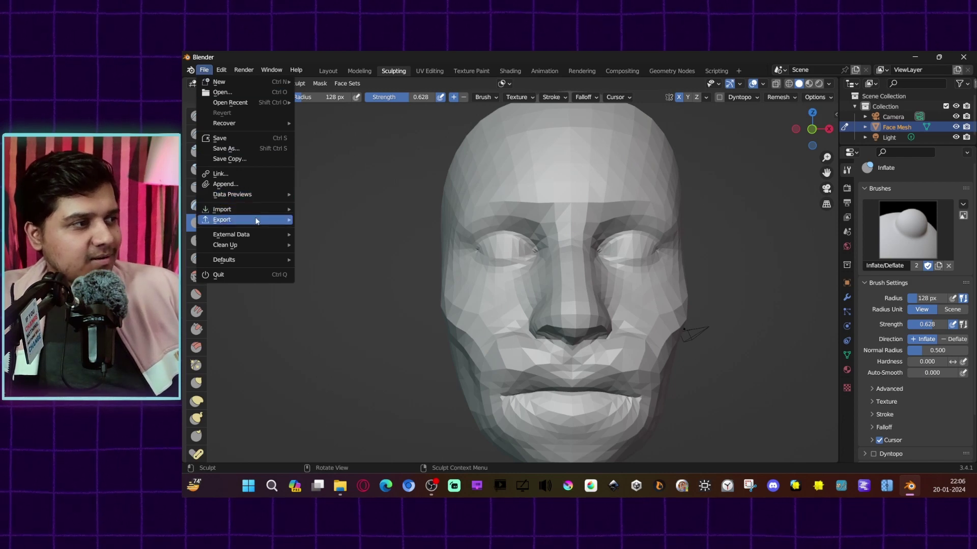
pyautogui.moveTo(269, 221)
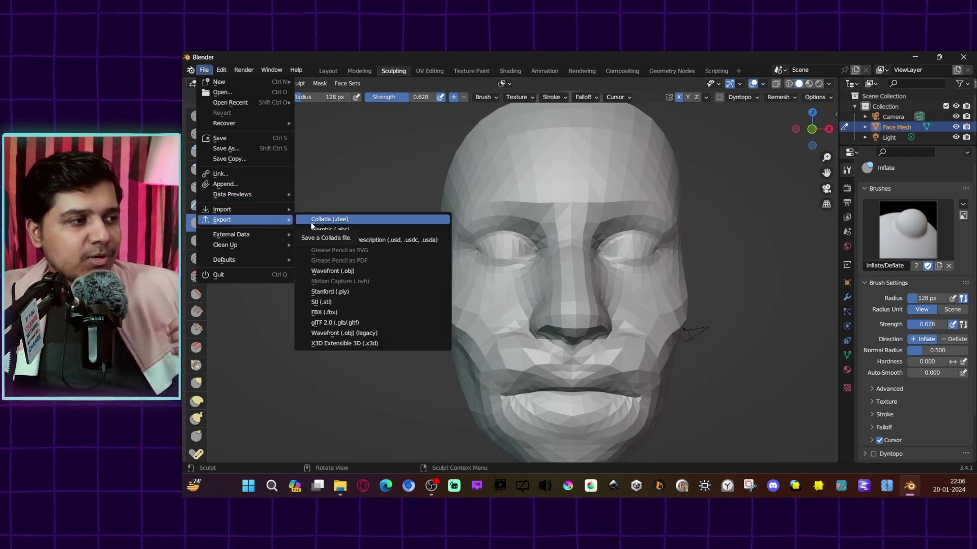
pyautogui.click(353, 313)
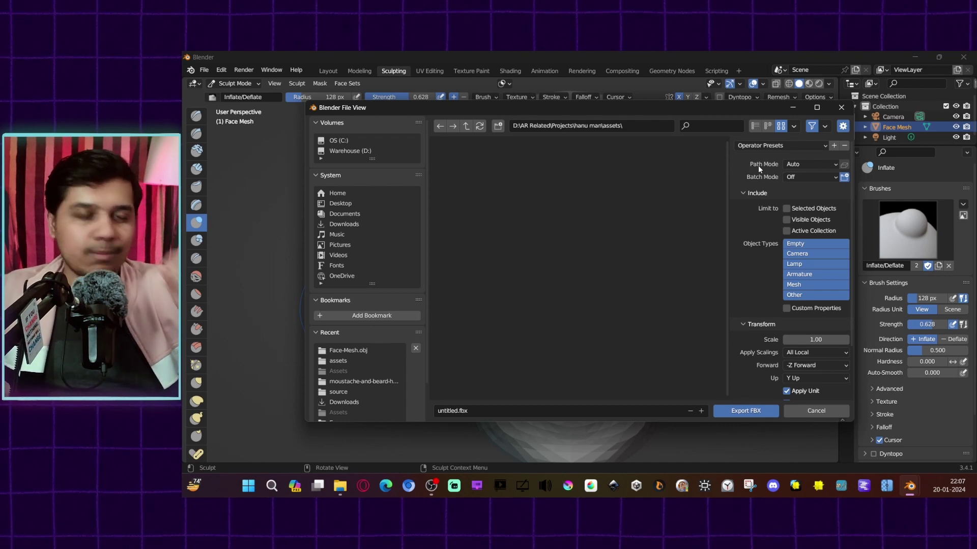
pyautogui.click(809, 168)
pyautogui.click(810, 232)
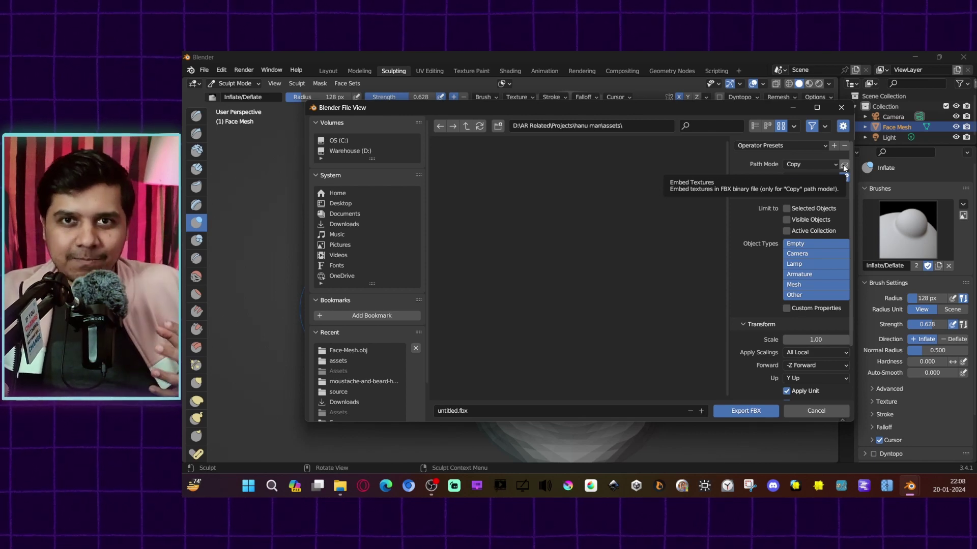
pyautogui.click(805, 161)
pyautogui.click(796, 178)
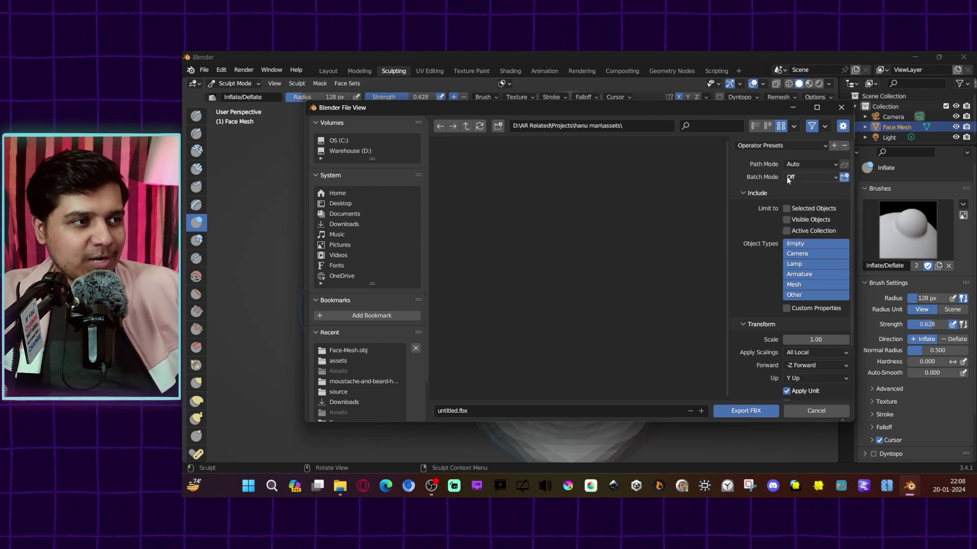
pyautogui.click(509, 411)
pyautogui.write('face mesh')
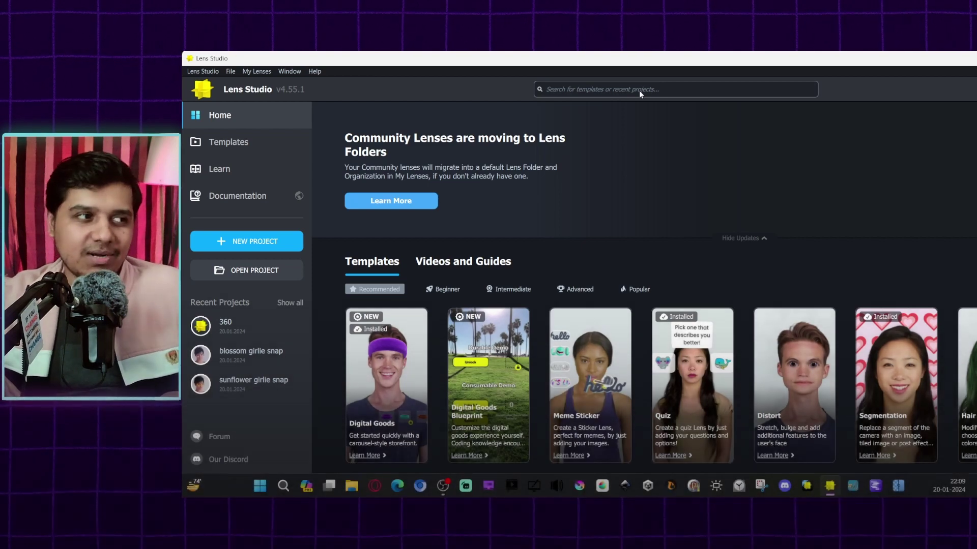
# - Search templates for 'face' and open the Face Morph template project
pyautogui.click(639, 90)
pyautogui.write('face')
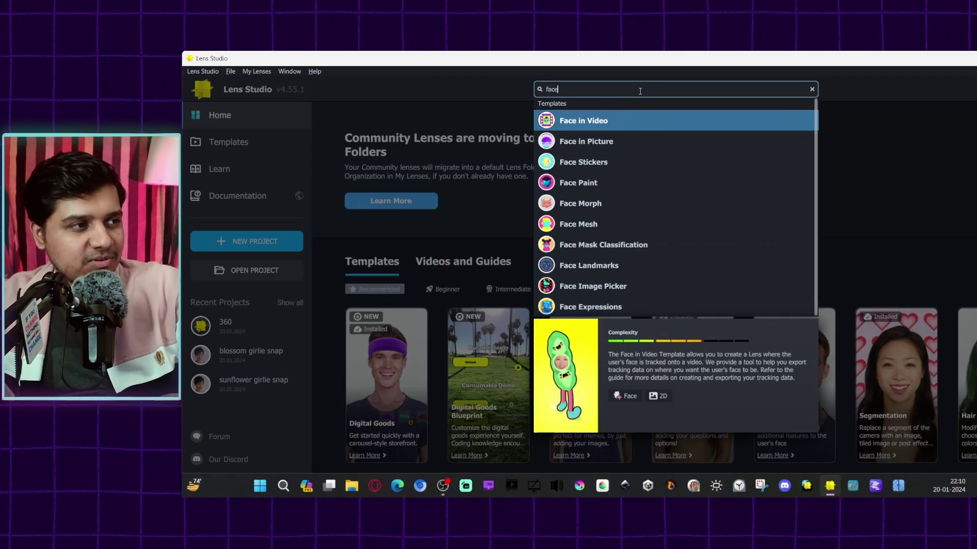
pyautogui.click(615, 201)
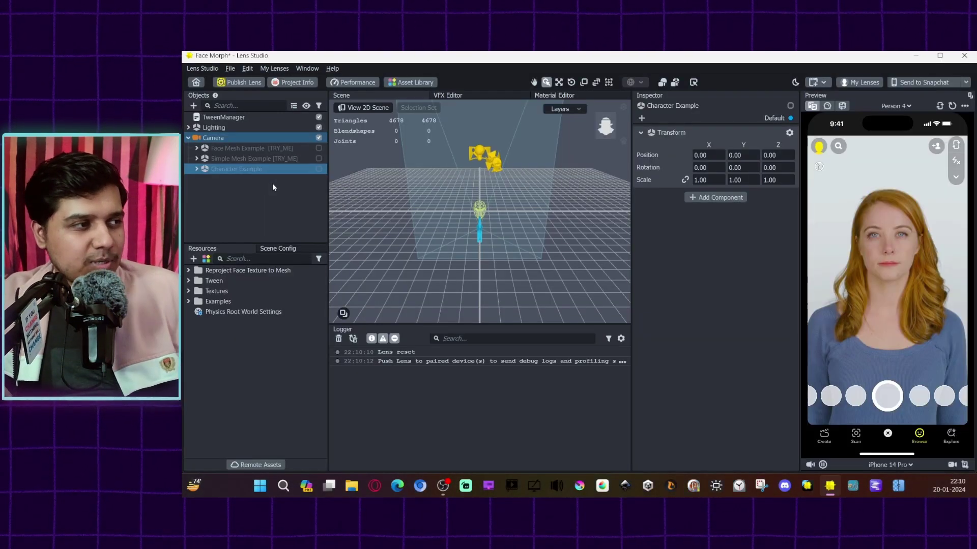
# - Delete the Character Example and Simple Mesh Example objects
pyautogui.click(273, 171)
pyautogui.press('Delete')
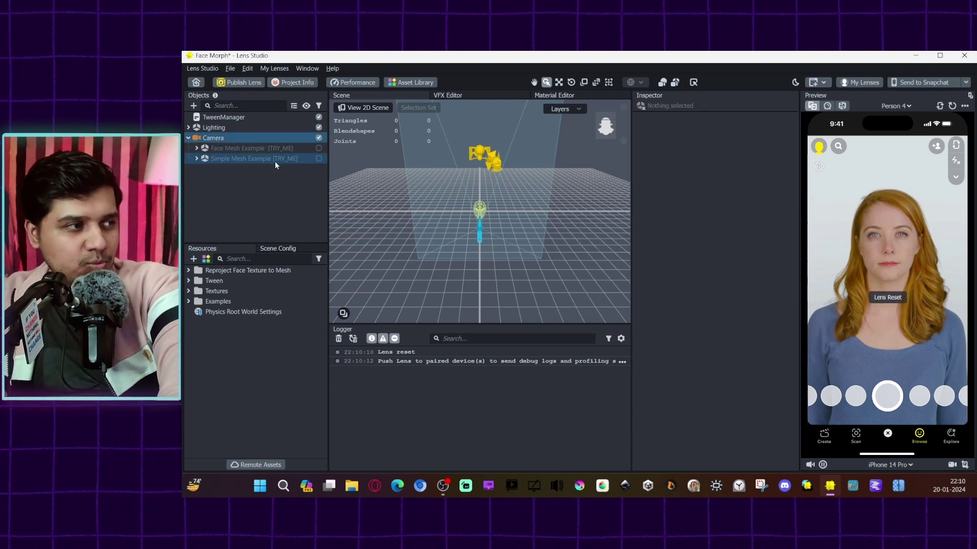
pyautogui.click(275, 160)
pyautogui.press('Delete')
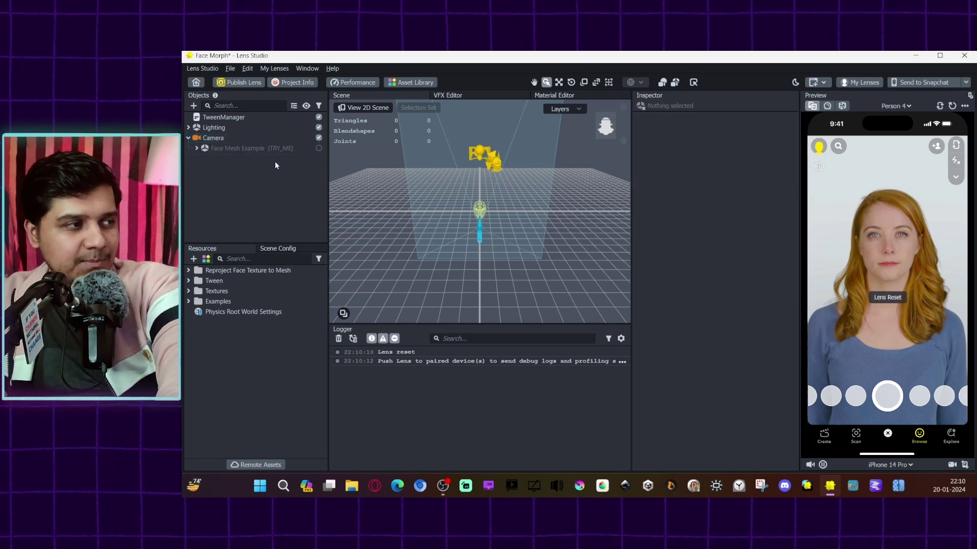
# - Enable Face Mesh Example and select the Face Mesh - Blendshapes Example asset
pyautogui.click(318, 148)
pyautogui.click(197, 149)
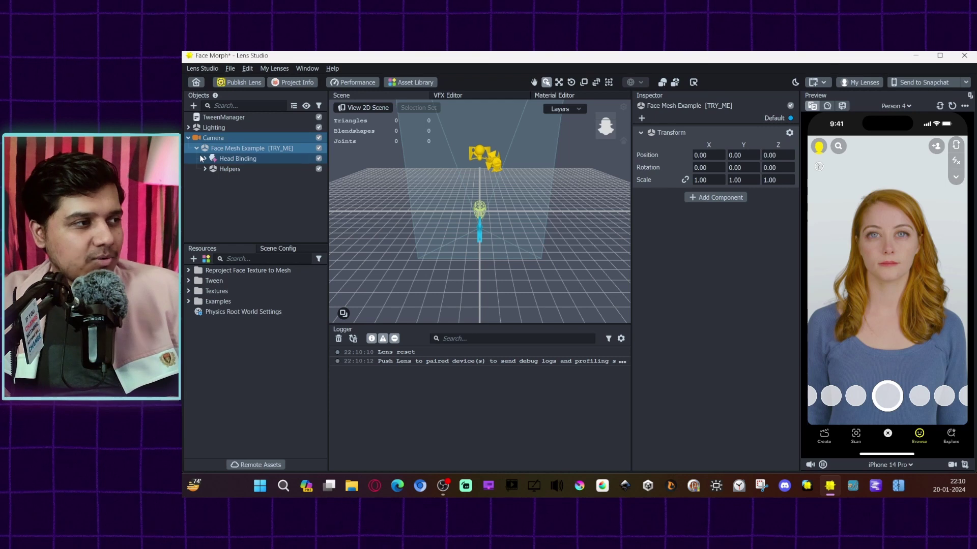
pyautogui.click(256, 169)
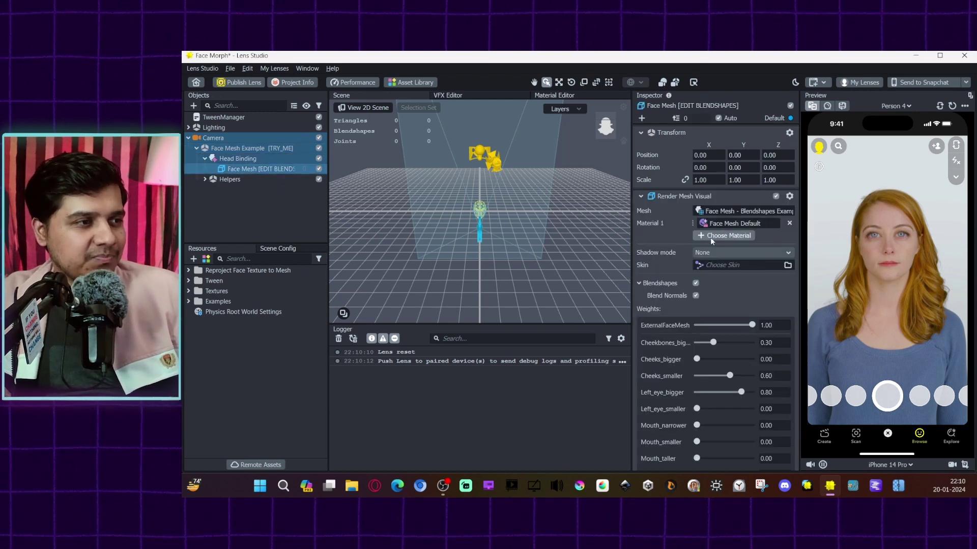
pyautogui.click(722, 213)
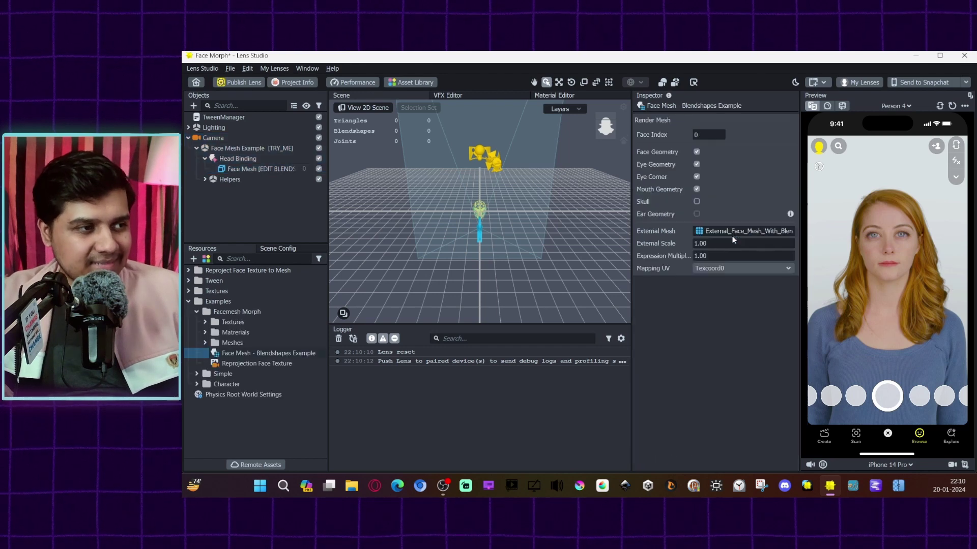
pyautogui.click(261, 353)
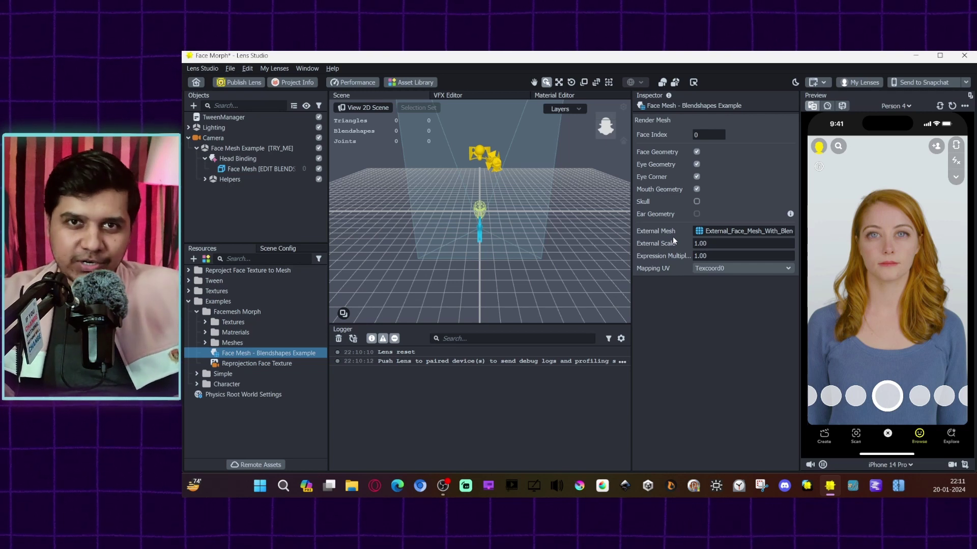
# - Import the hanu man FBX and assign its Meshes > Face Mesh as the External Mesh
pyautogui.click(700, 233)
pyautogui.click(506, 154)
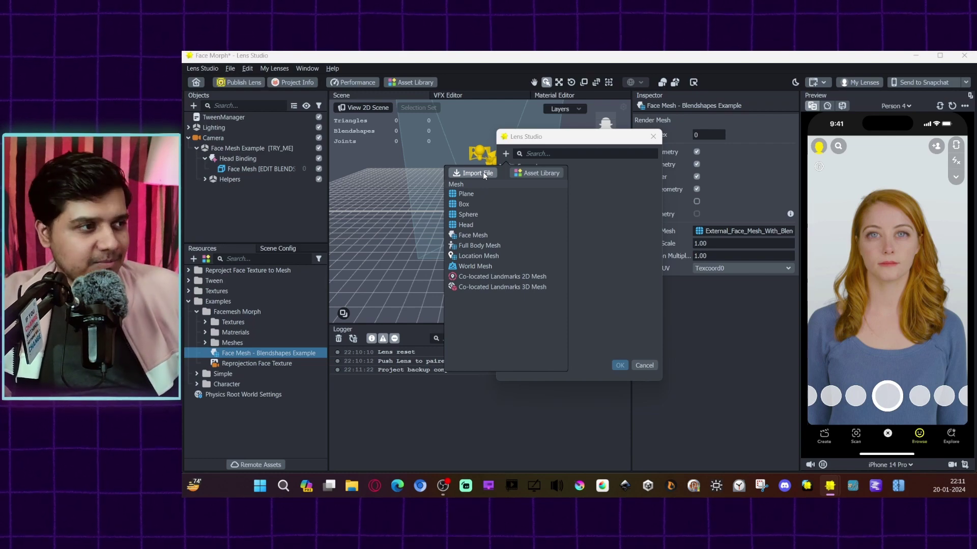
pyautogui.click(484, 172)
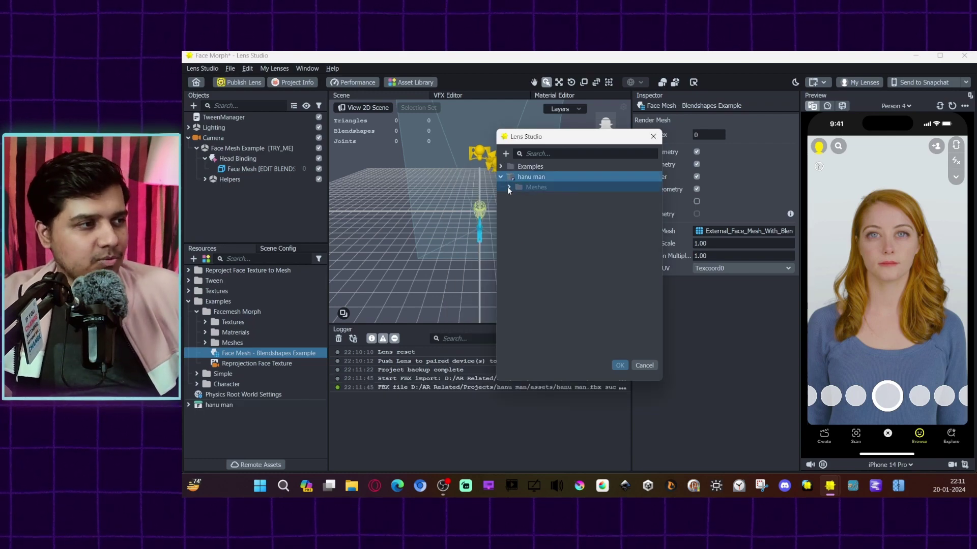
pyautogui.click(508, 187)
pyautogui.click(533, 198)
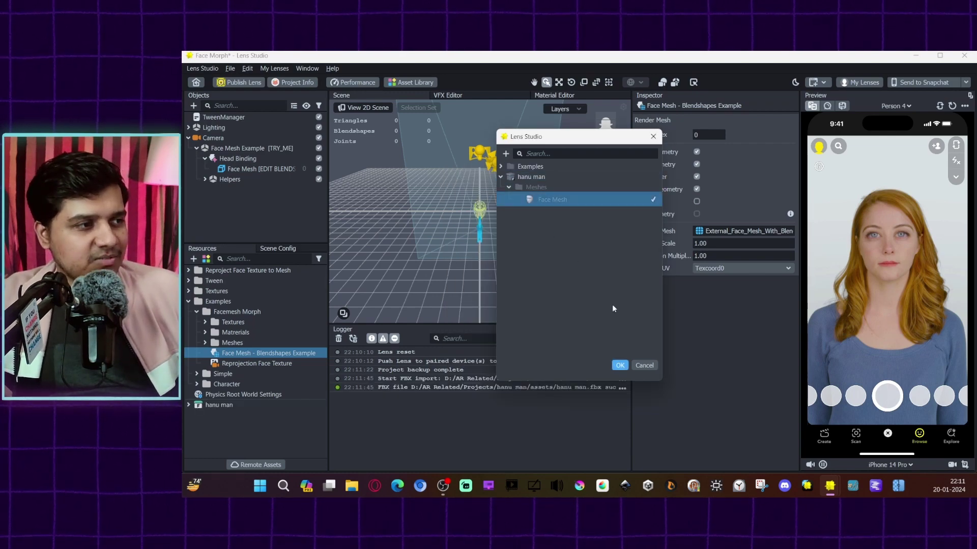
pyautogui.click(620, 366)
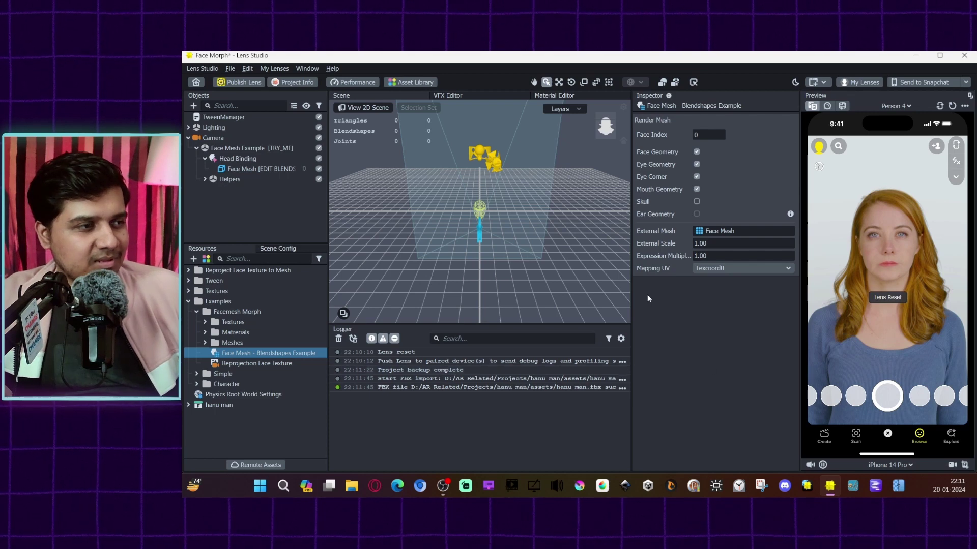
pyautogui.moveTo(633, 282); pyautogui.dragTo(500, 282)
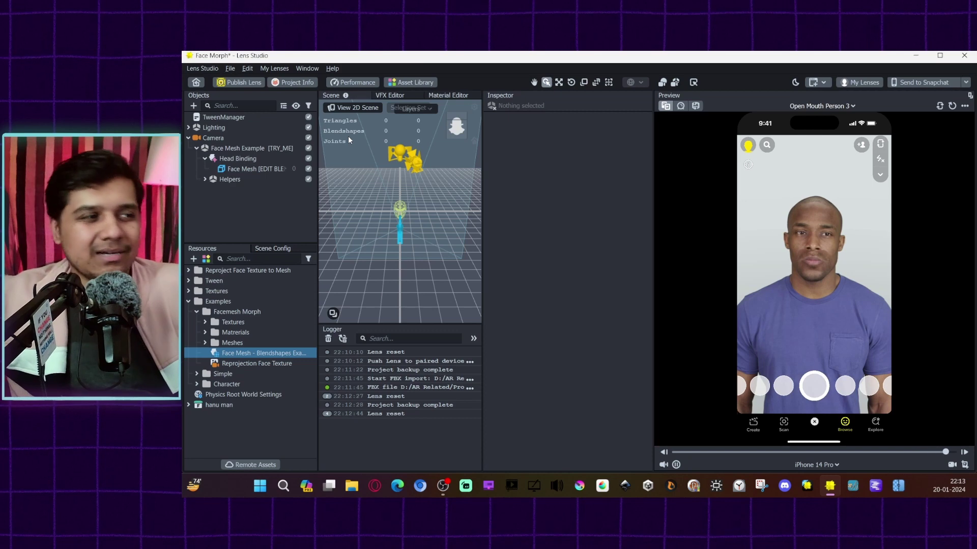
# - Preview the morph by dragging the ExternalFaceMesh weight on Face Mesh [EDIT BLENDSHAPES]
pyautogui.click(239, 171)
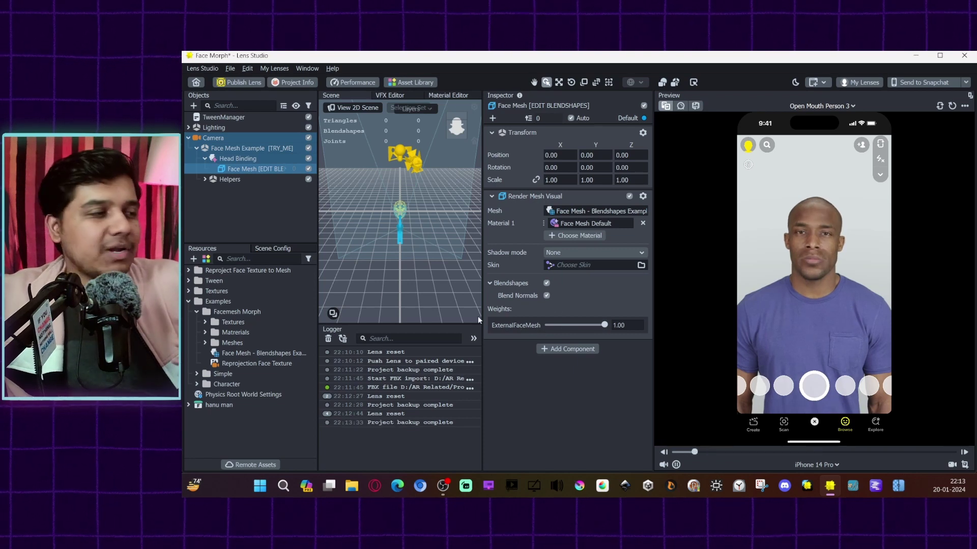
pyautogui.click(260, 353)
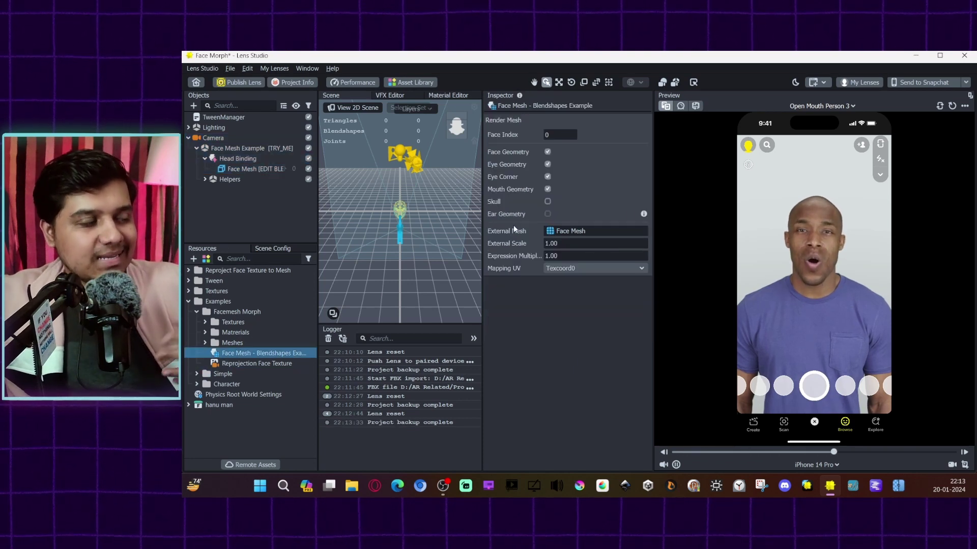
pyautogui.click(238, 167)
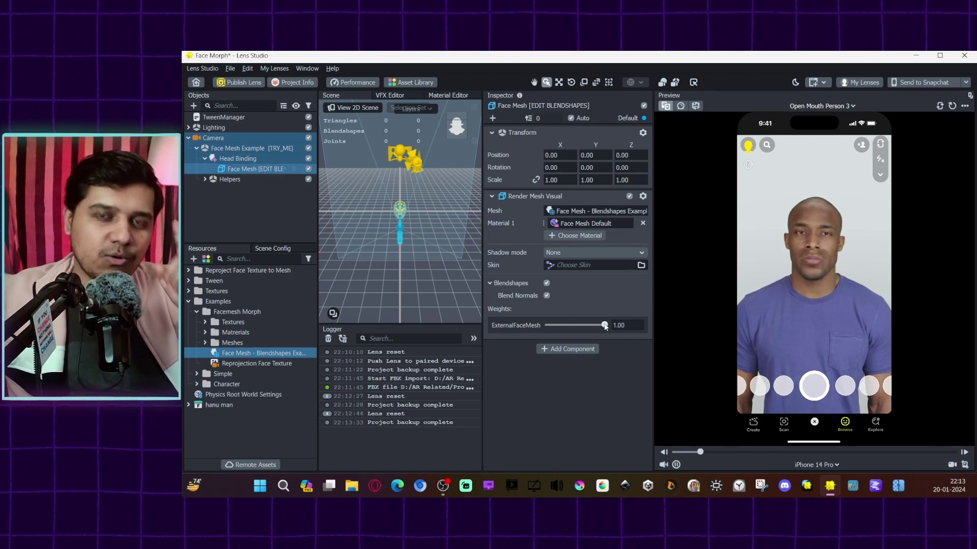
pyautogui.moveTo(604, 326); pyautogui.dragTo(524, 326)
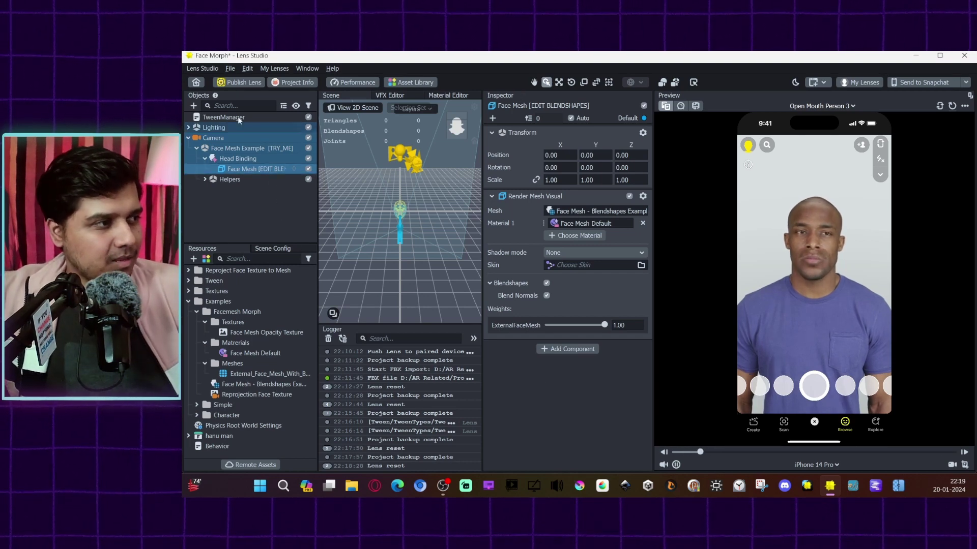
# - Add a Behavior helper script object and move it to the scene root
pyautogui.click(194, 105)
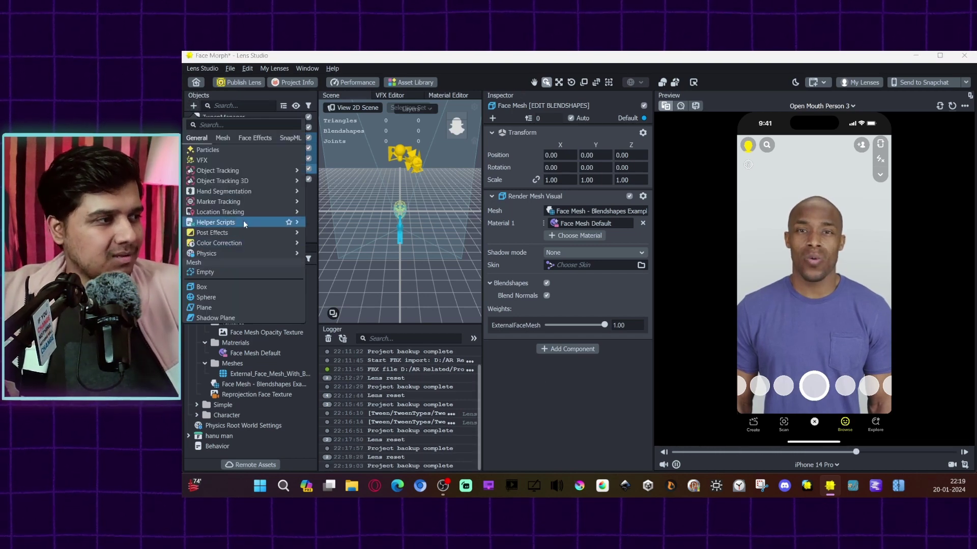
pyautogui.moveTo(251, 223)
pyautogui.click(327, 235)
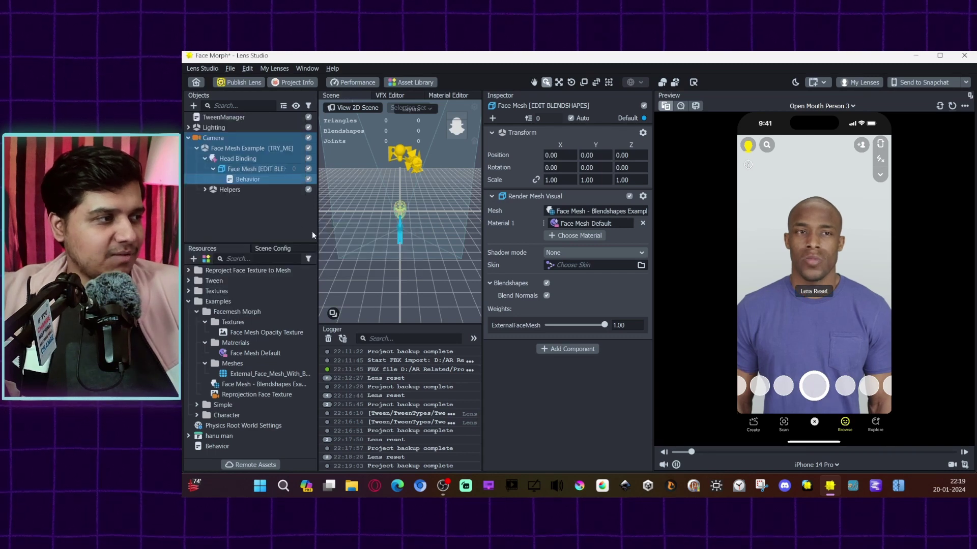
pyautogui.moveTo(248, 179); pyautogui.dragTo(228, 239)
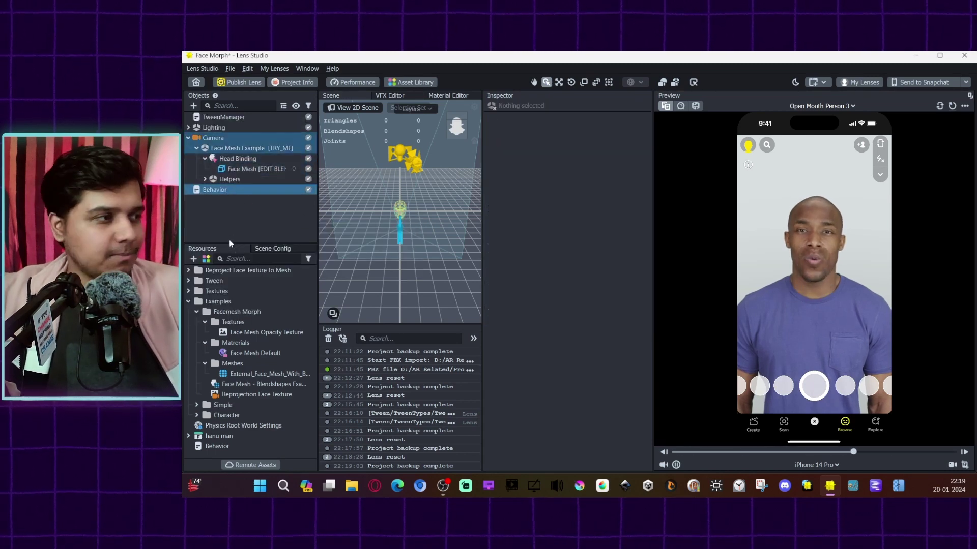
# - Keep the Touch Event trigger, set response to Set Blendshapes, and assign Face Mesh as Mesh Visual
pyautogui.click(589, 241)
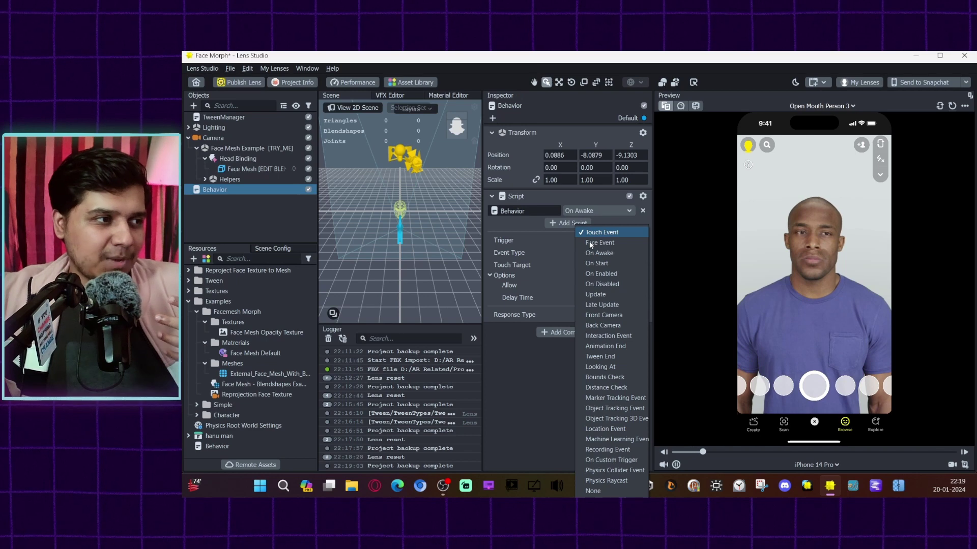
pyautogui.click(548, 240)
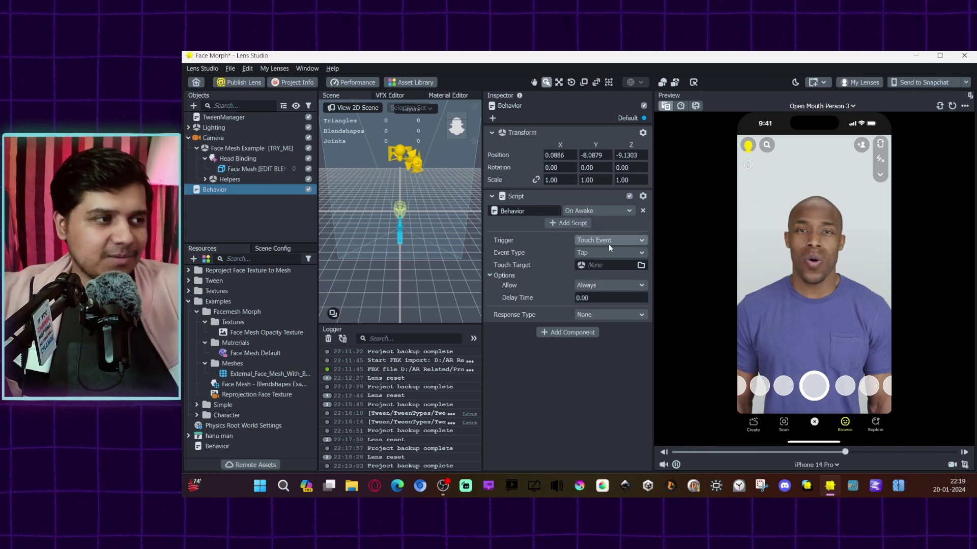
pyautogui.click(603, 315)
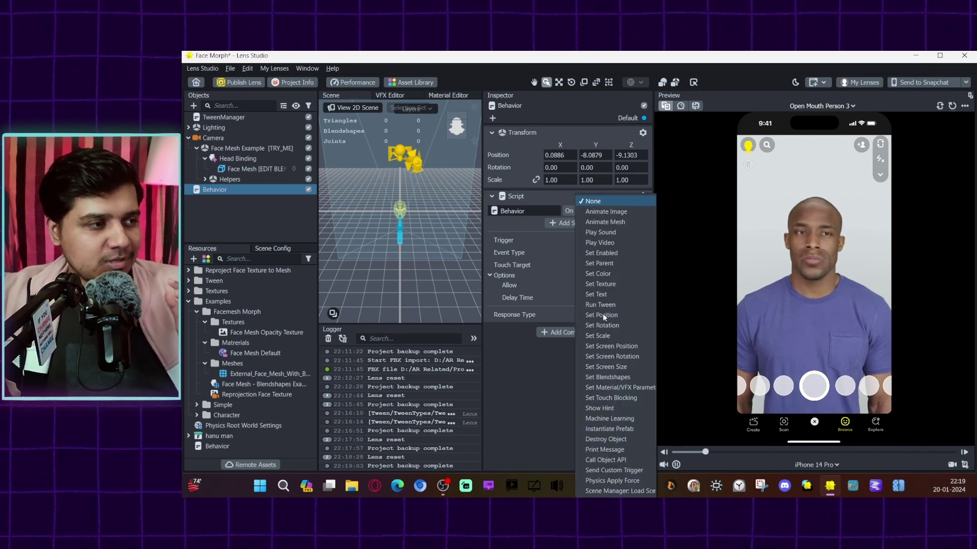
pyautogui.click(609, 377)
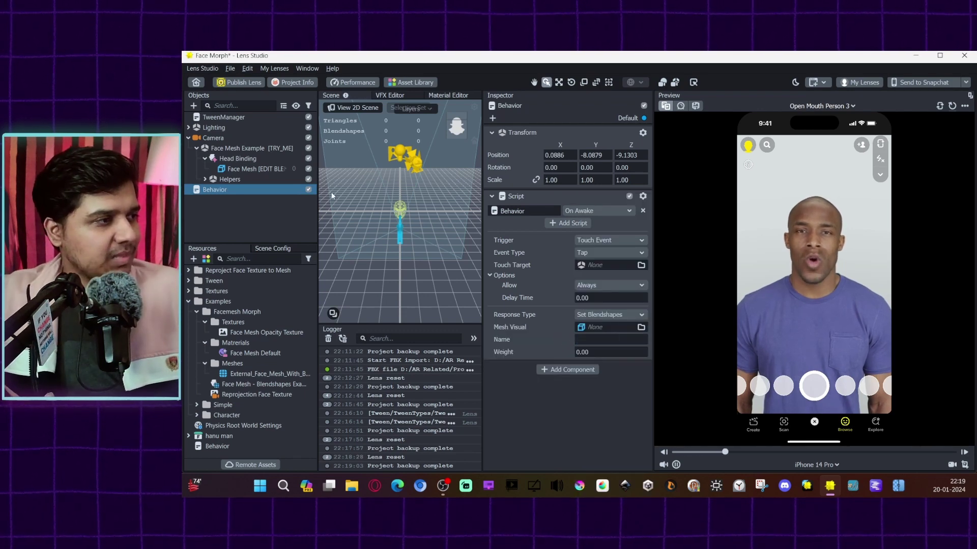
pyautogui.moveTo(276, 170); pyautogui.dragTo(593, 328)
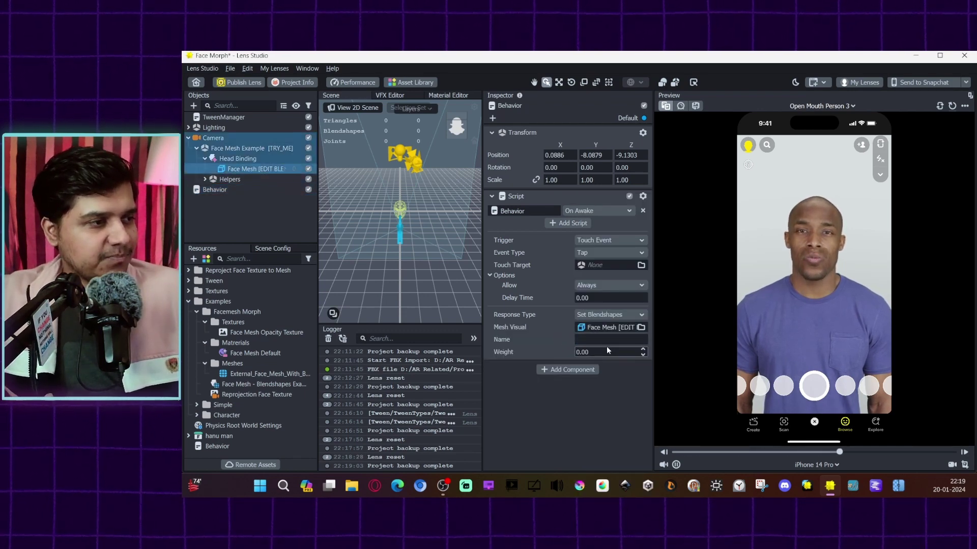
# - Enter ExternalFaceMesh as the Behavior response's blendshape name
pyautogui.click(248, 169)
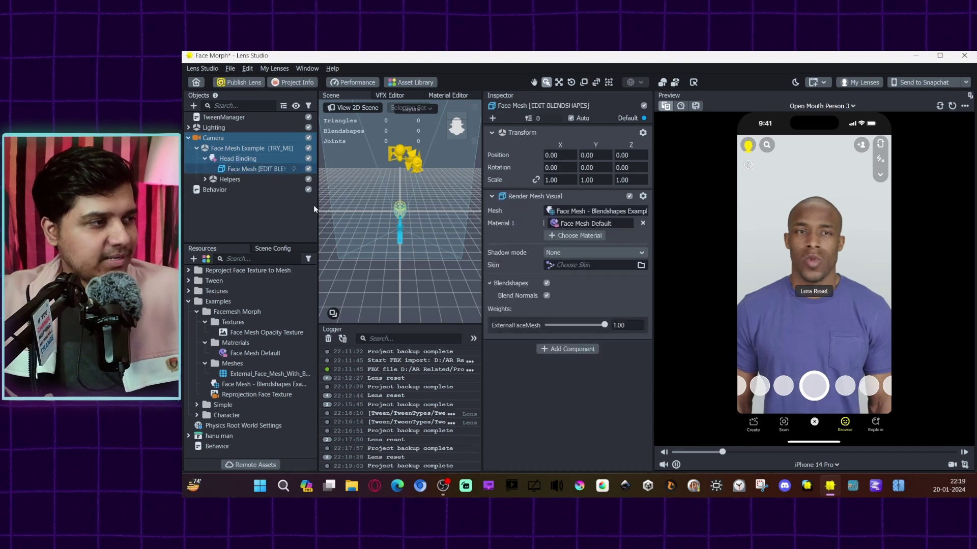
pyautogui.moveTo(242, 189); pyautogui.dragTo(534, 319)
pyautogui.click(589, 340)
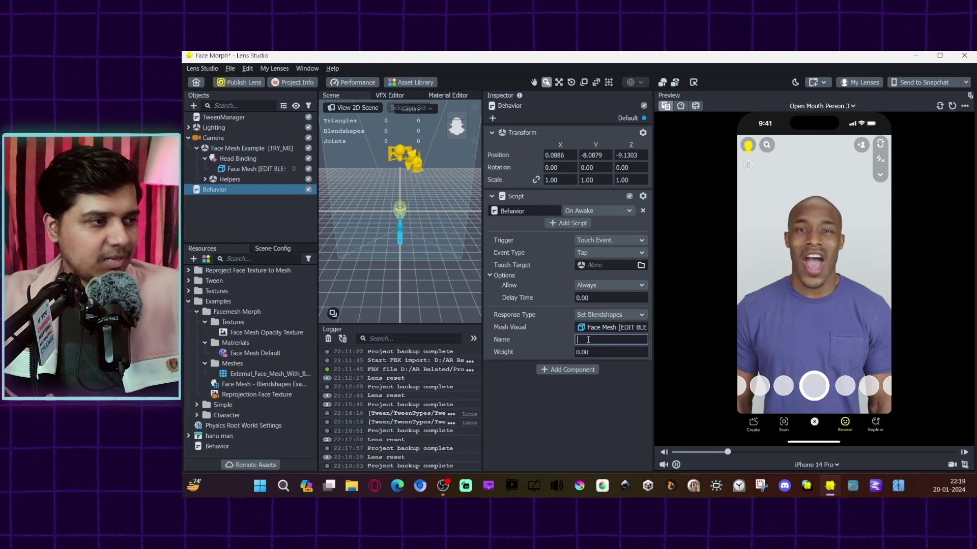
pyautogui.write('E')
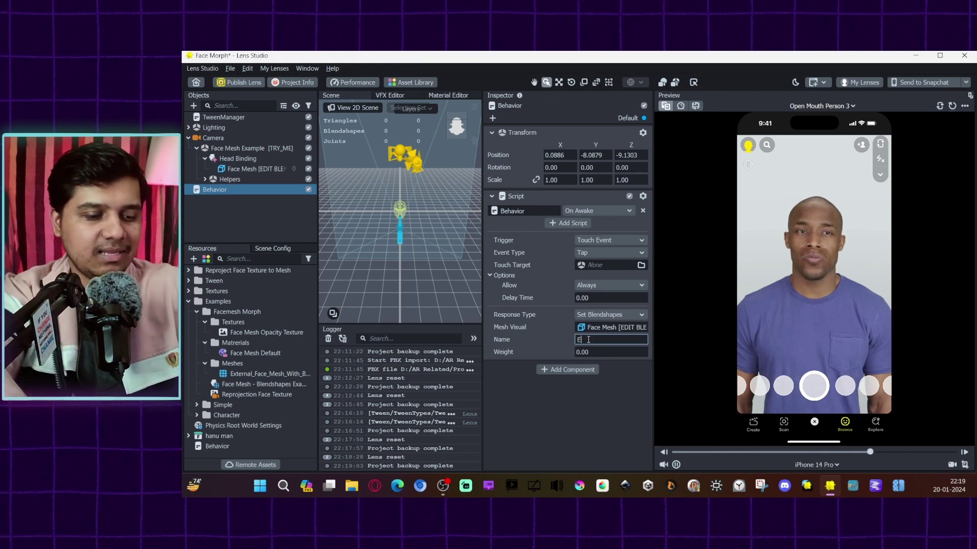
pyautogui.write('xternalFaceMesh')
# - Set the Set Blendshapes response weight to 1.00
pyautogui.click(579, 352)
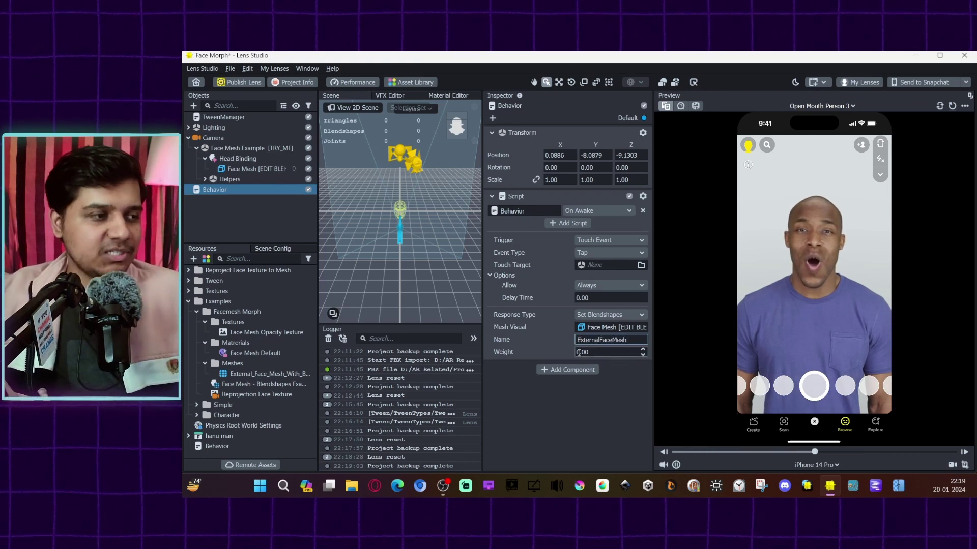
pyautogui.doubleClick(578, 352)
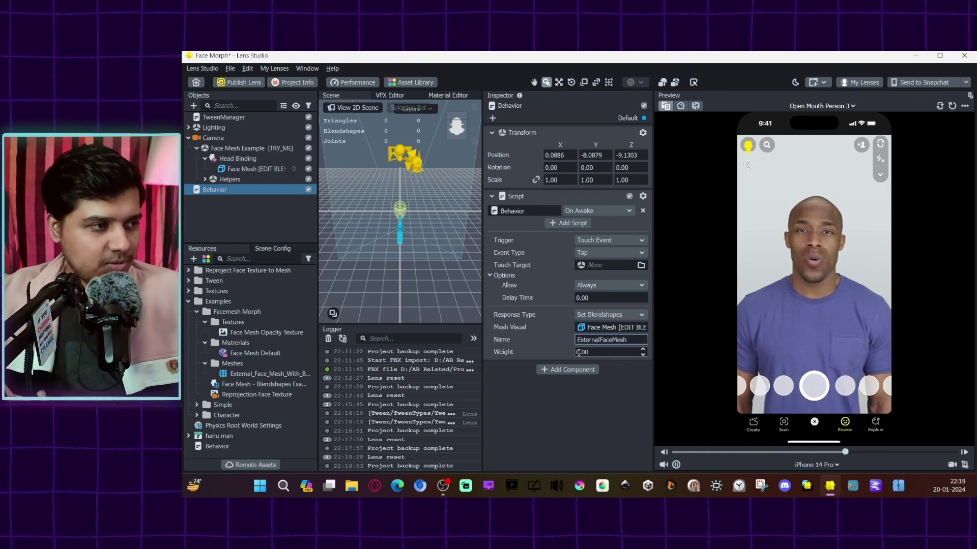
pyautogui.click(256, 166)
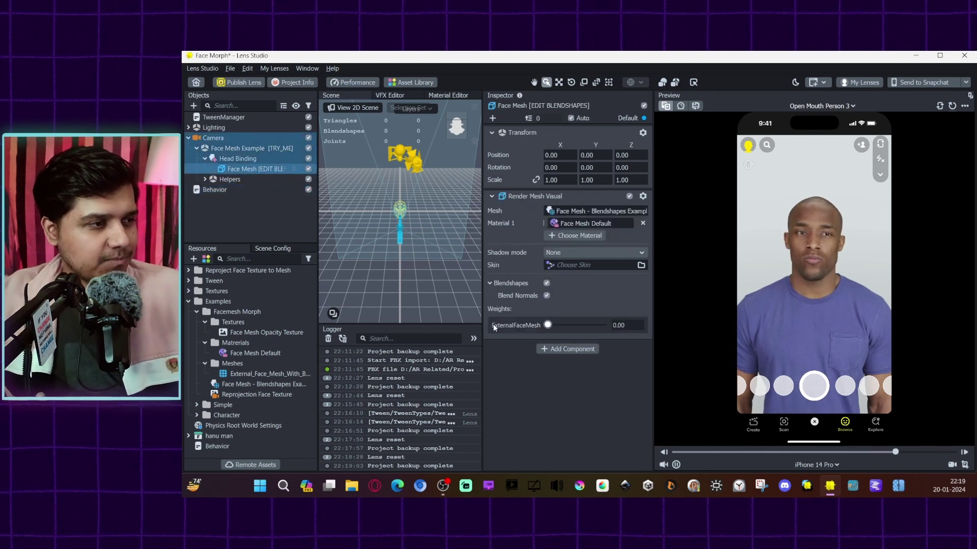
pyautogui.click(215, 189)
pyautogui.doubleClick(578, 352)
pyautogui.write('1')
pyautogui.press('Return')
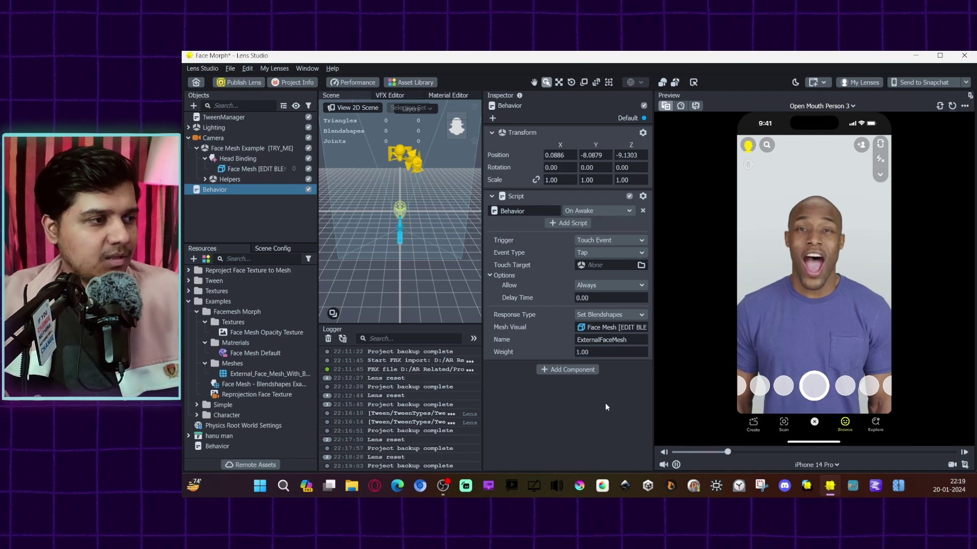